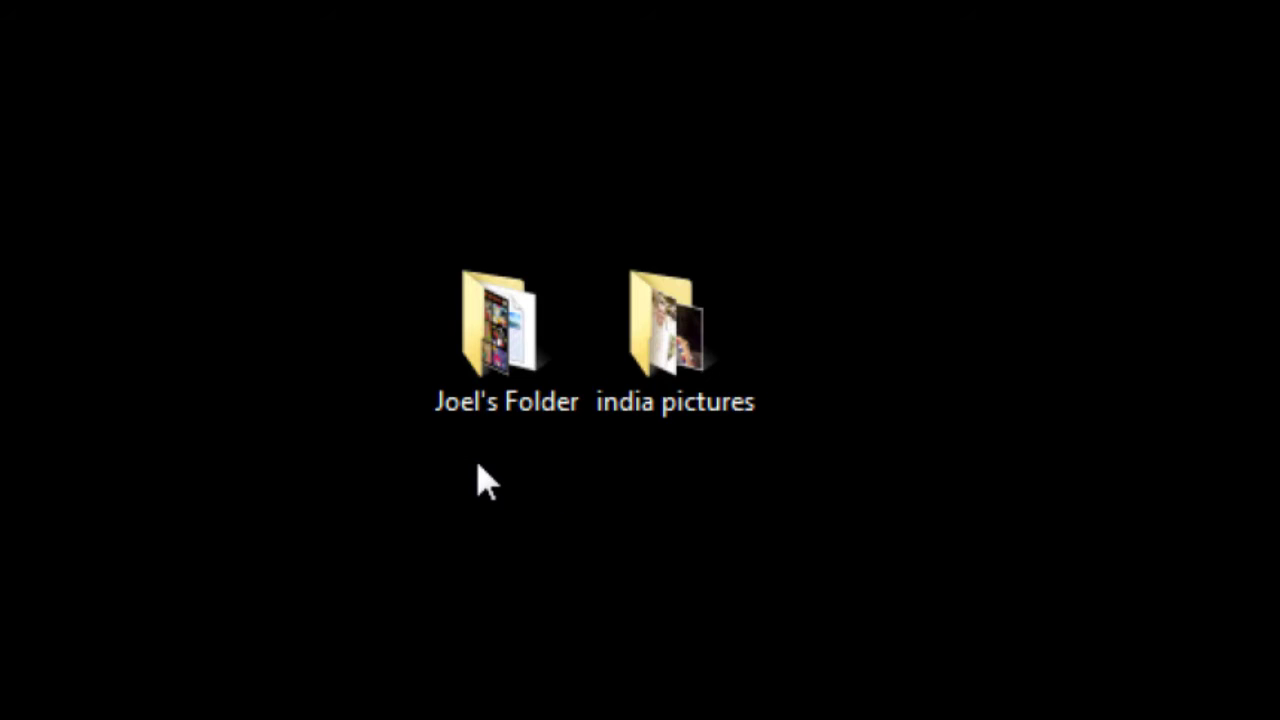
Select and deselect the desktop folders so india pictures sits left of Joel's Folder.
{"action": "left_click", "coordinate": [485, 364]}
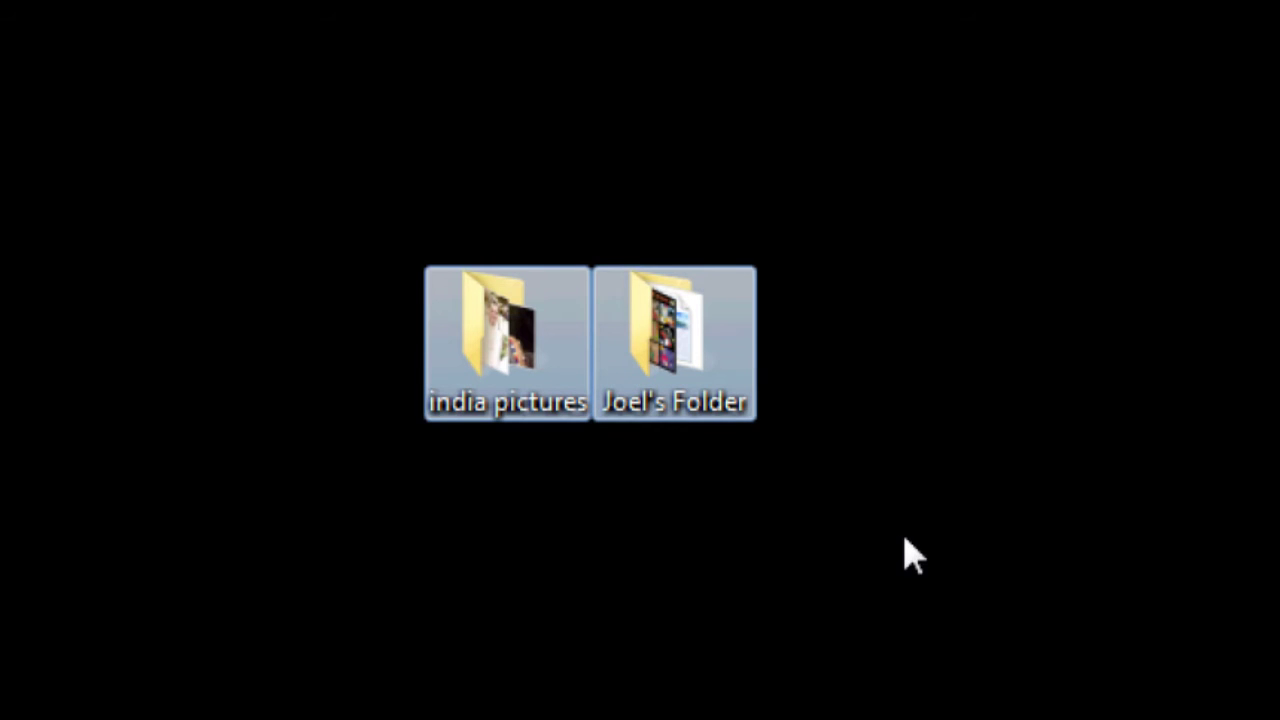
{"action": "left_click", "coordinate": [910, 560]}
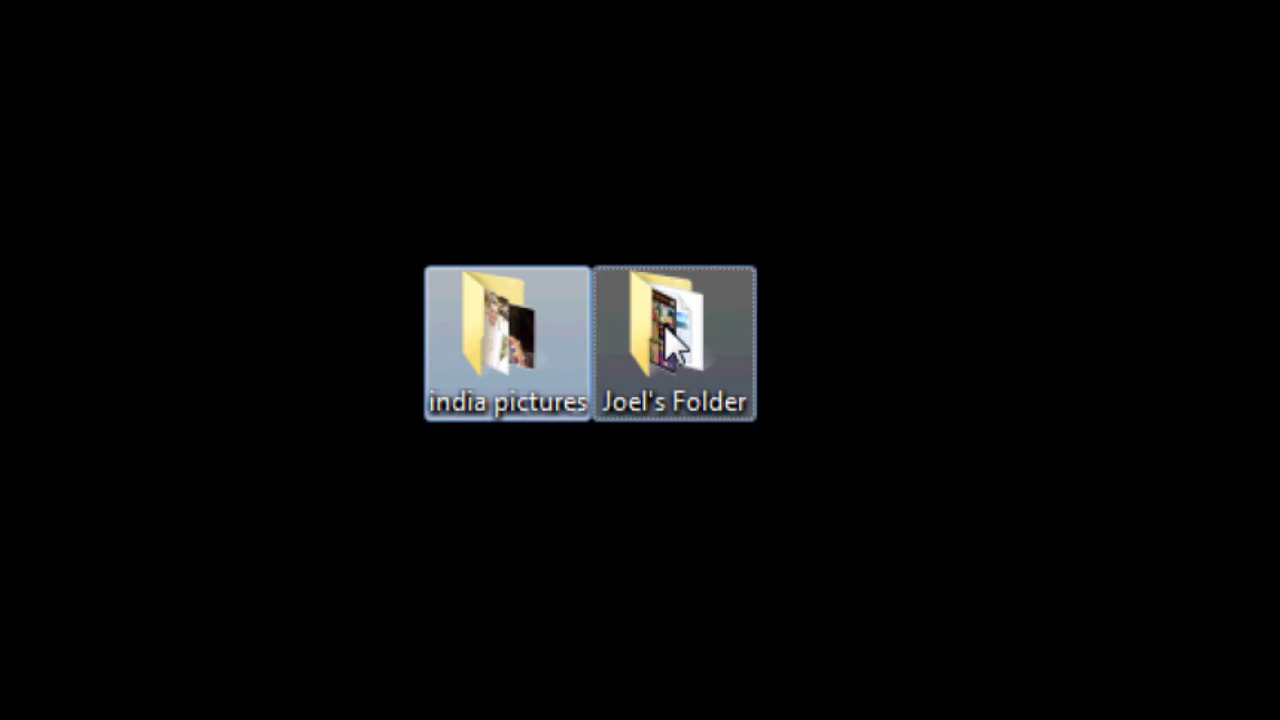
{"action": "left_click", "coordinate": [663, 360], "text": "ctrl"}
{"action": "left_click", "coordinate": [496, 340]}
{"action": "left_click", "coordinate": [496, 385], "text": "ctrl"}
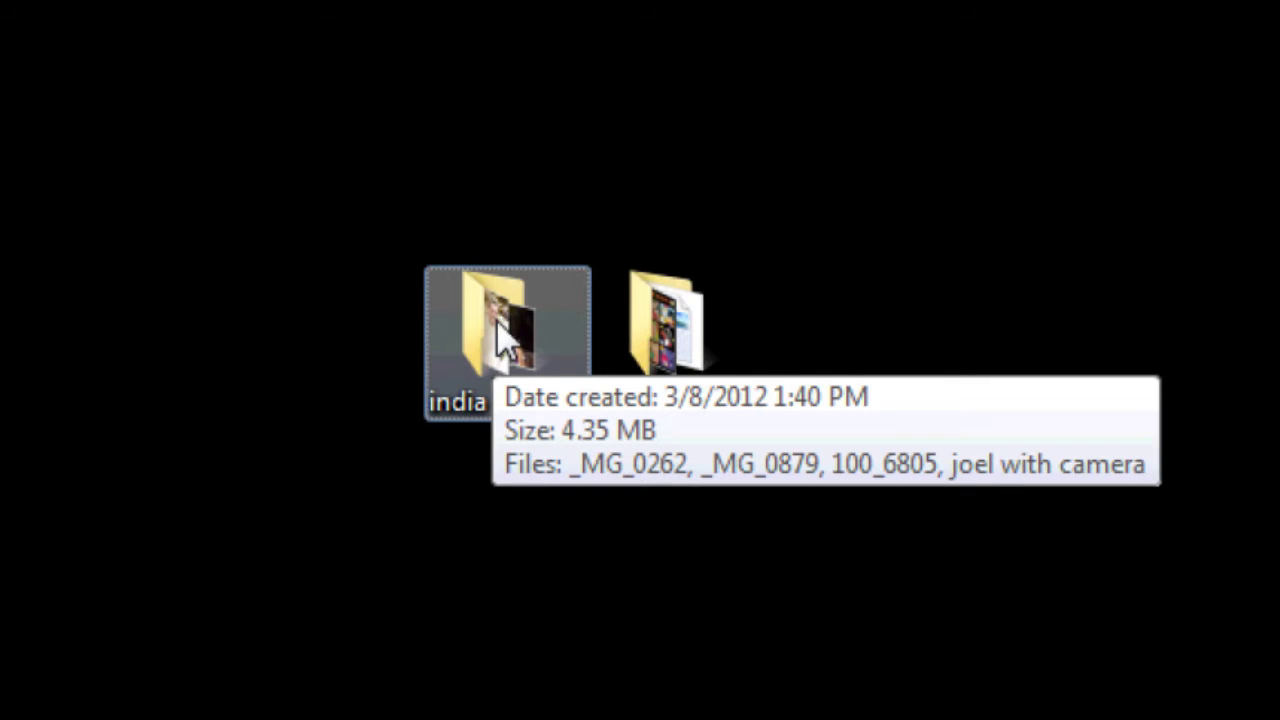
{"action": "mouse_move", "coordinate": [507, 330]}
{"action": "mouse_move", "coordinate": [505, 345]}
{"action": "left_mouse_down"}
{"action": "mouse_move", "coordinate": [520, 97]}
{"action": "mouse_move", "coordinate": [507, 322]}
{"action": "left_mouse_up"}
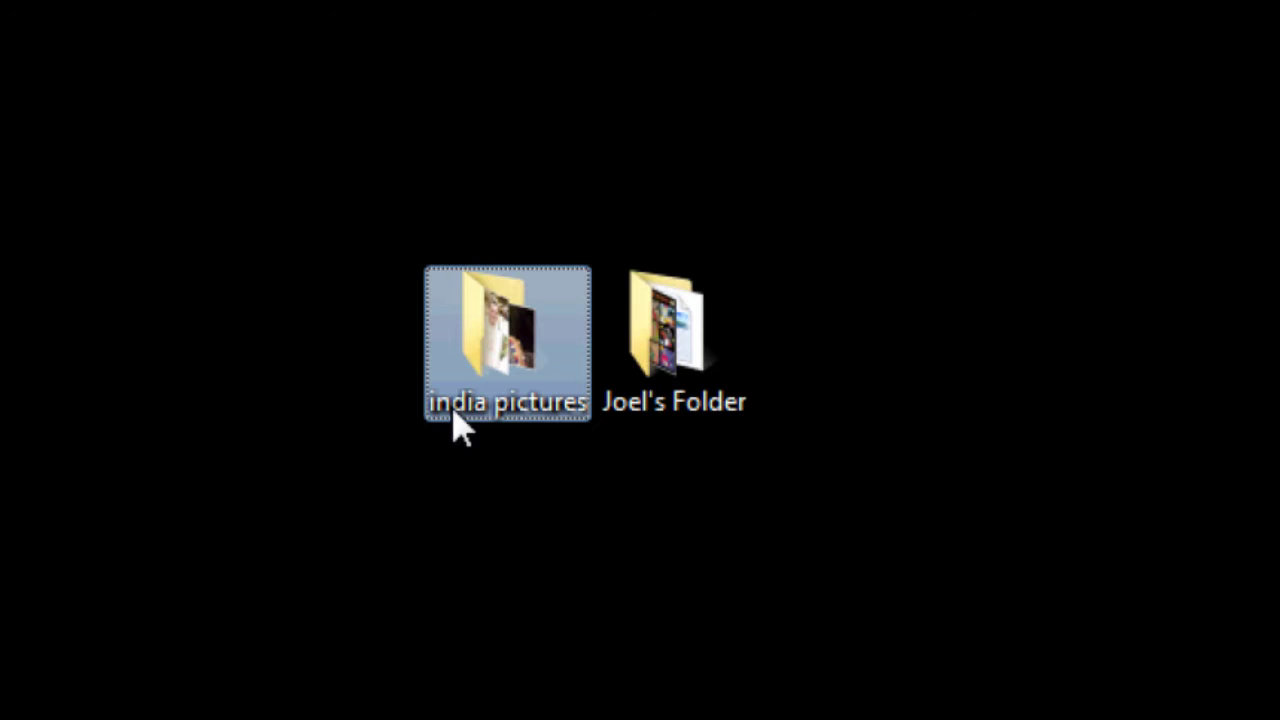
Rename the india pictures folder to 'germany pictures' using F2.
{"action": "key", "text": "F2"}
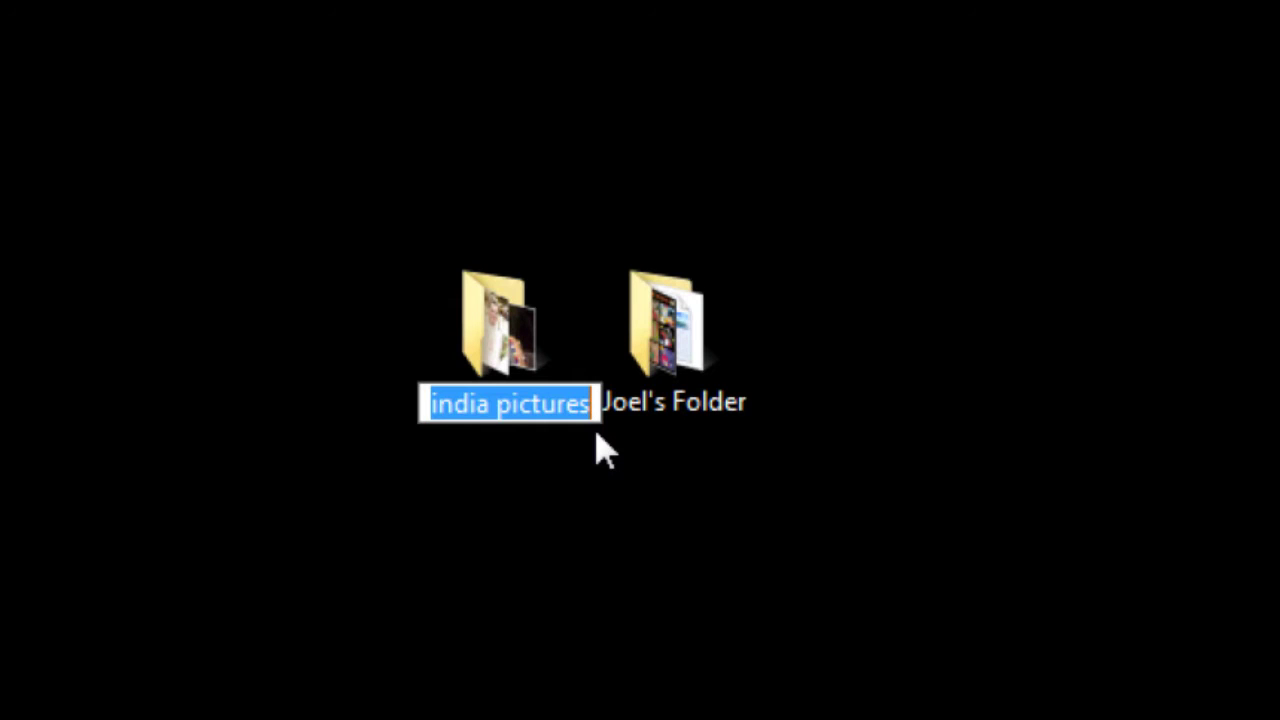
{"action": "type", "text": "germany pictures"}
{"action": "key", "text": "Return"}
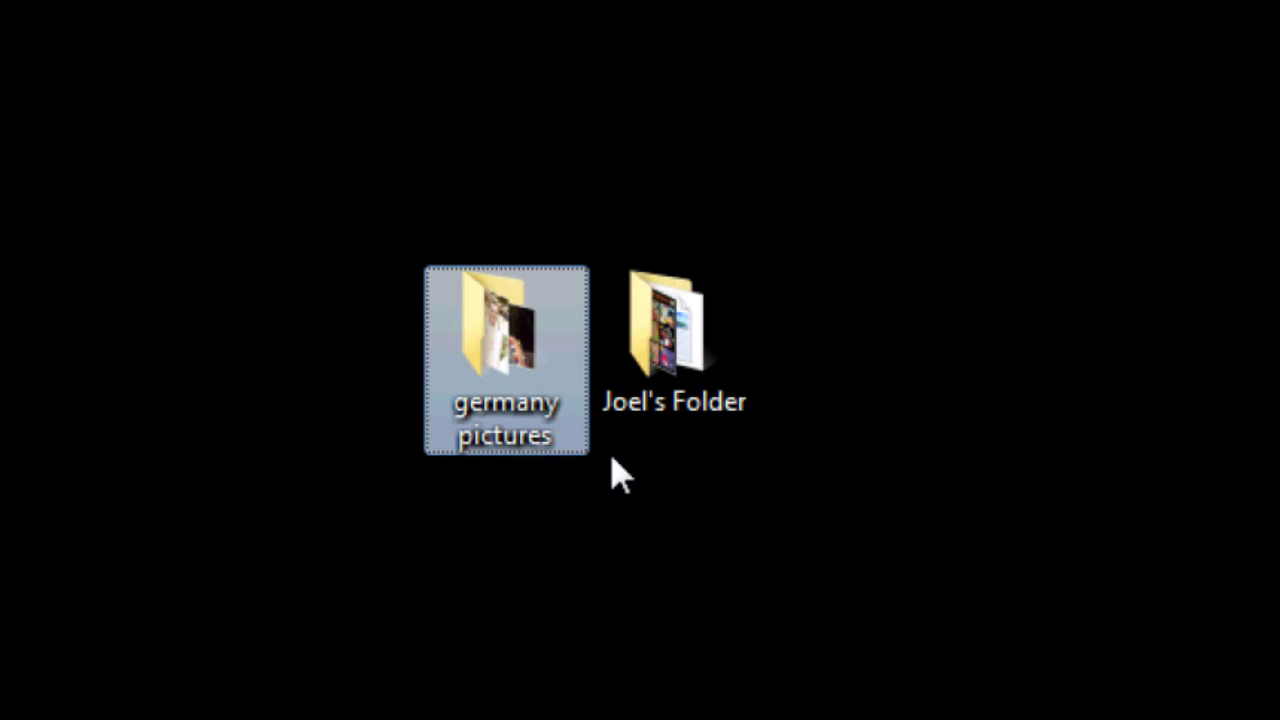
Restore the germany pictures folder's name to 'india pictures' by editing its label.
{"action": "left_click", "coordinate": [507, 437], "text": "ctrl"}
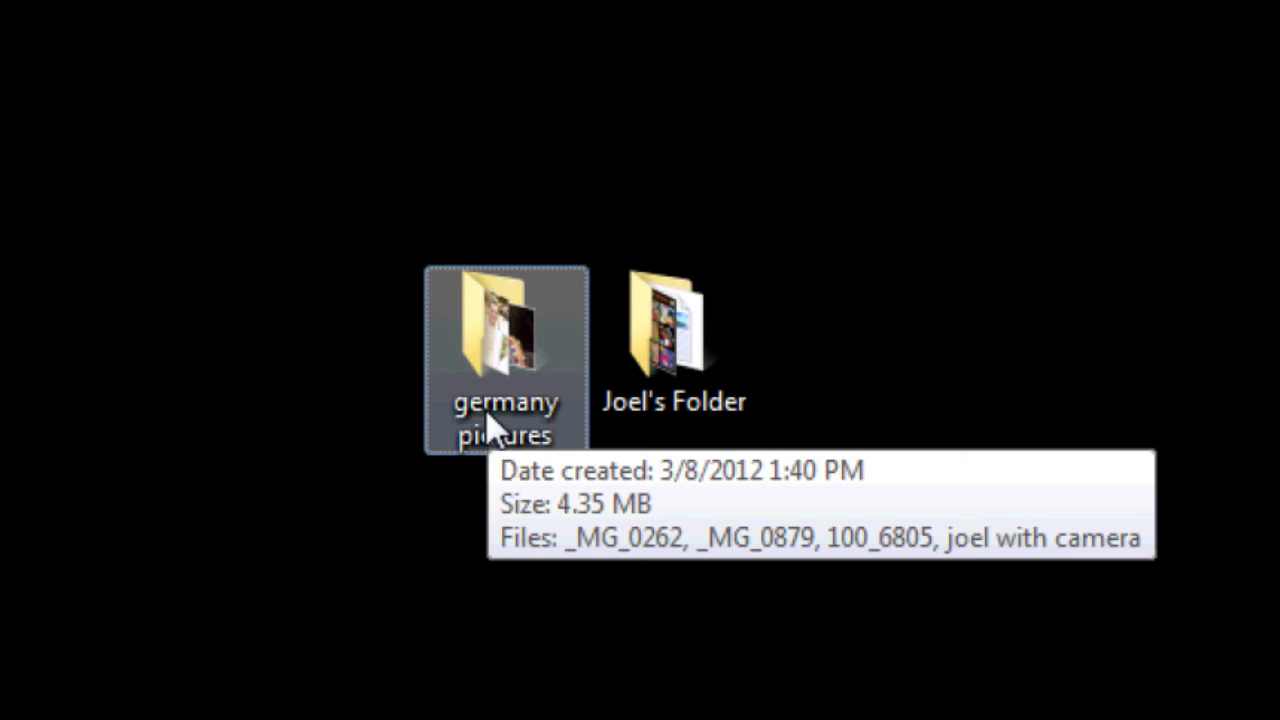
{"action": "left_click", "coordinate": [487, 412]}
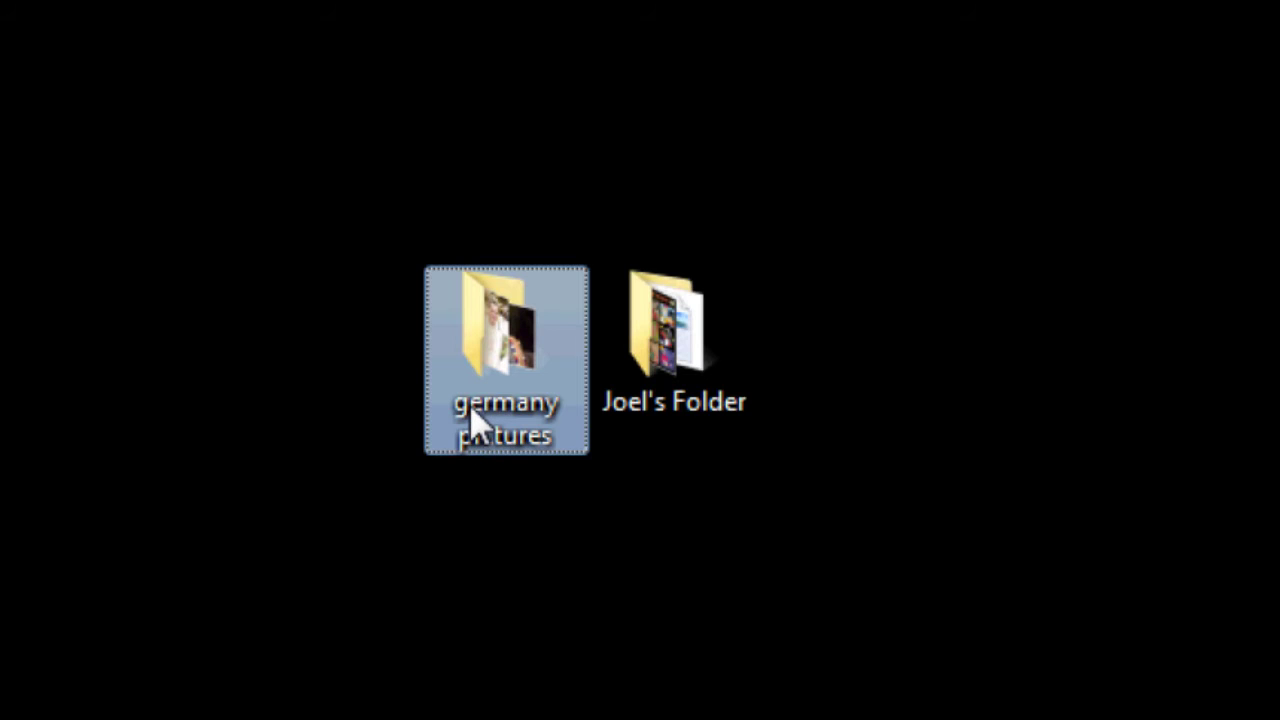
{"action": "left_click", "coordinate": [470, 420]}
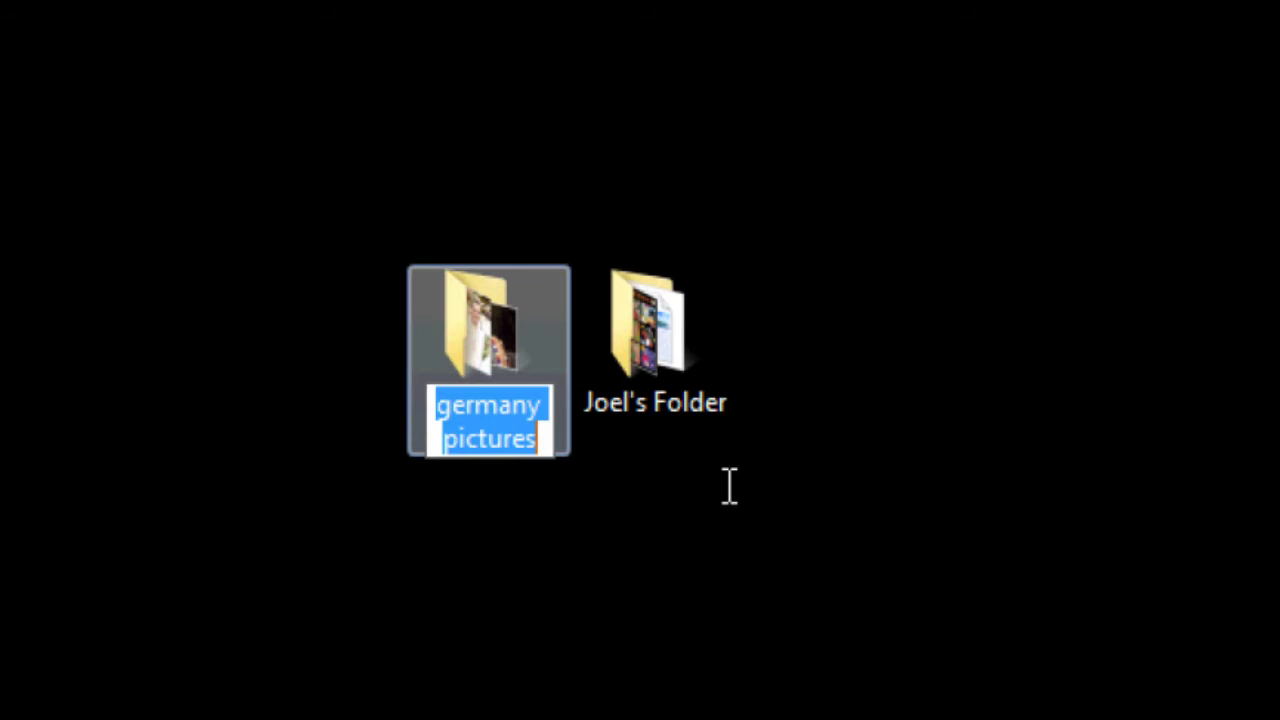
{"action": "type", "text": "india pictures"}
{"action": "key", "text": "Return"}
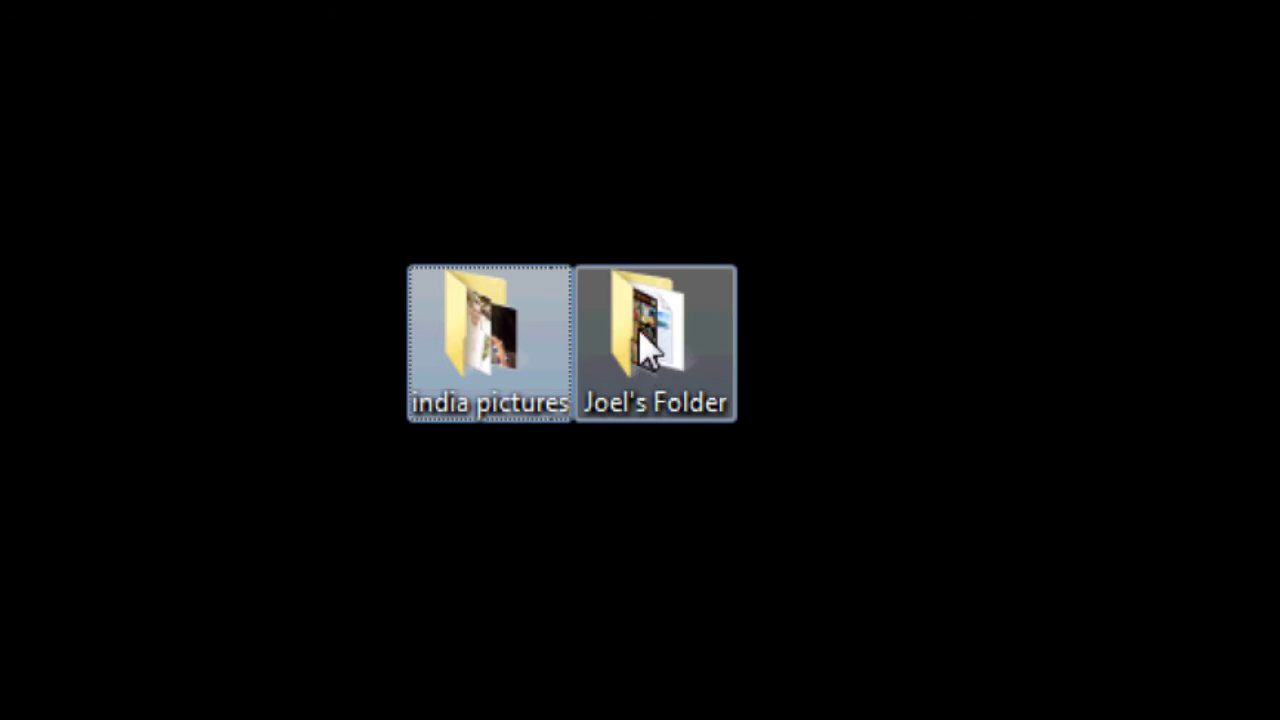
{"action": "mouse_move", "coordinate": [648, 340]}
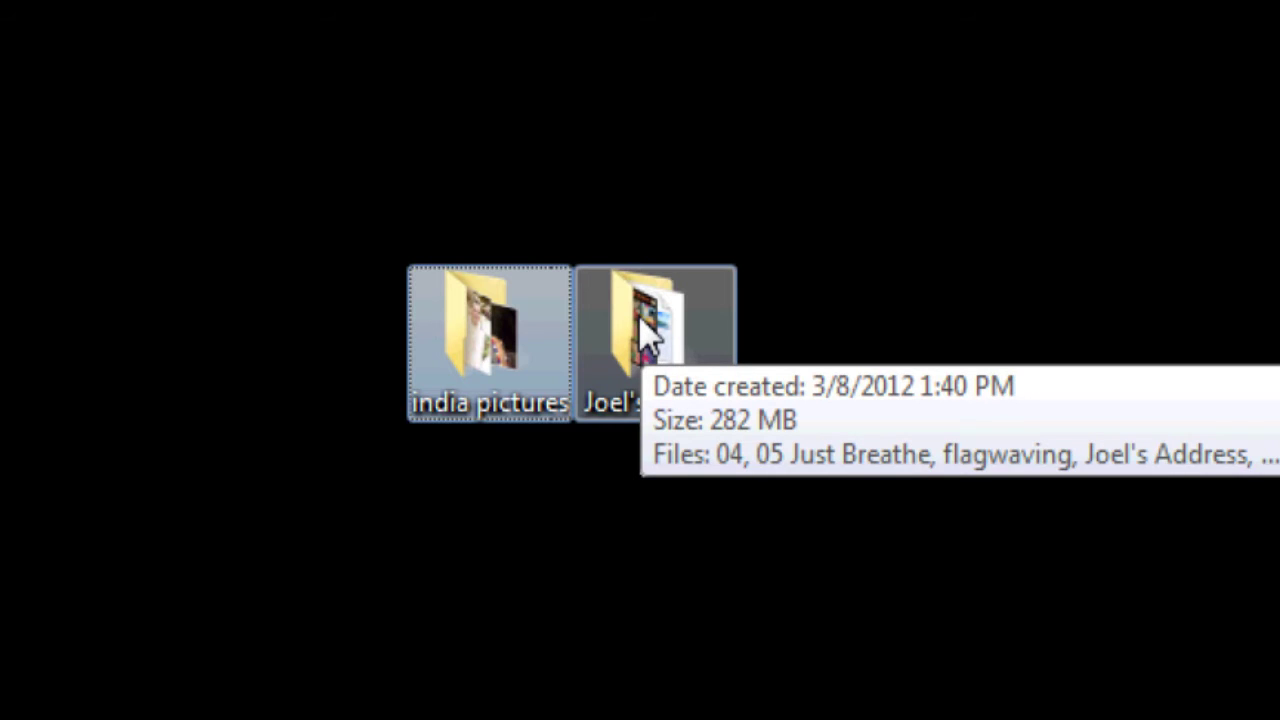
Open Joel's Folder from the desktop to list its nine files, closing and reopening the window.
{"action": "double_click", "coordinate": [638, 316]}
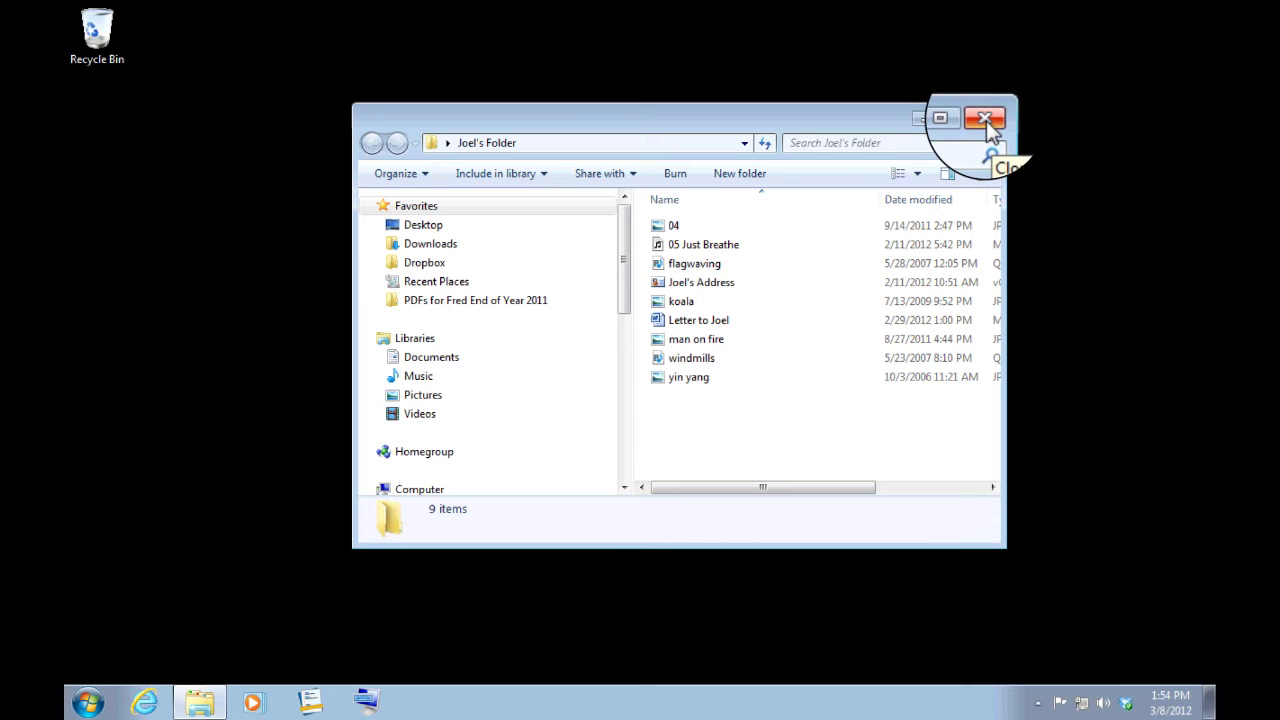
{"action": "left_click", "coordinate": [984, 119]}
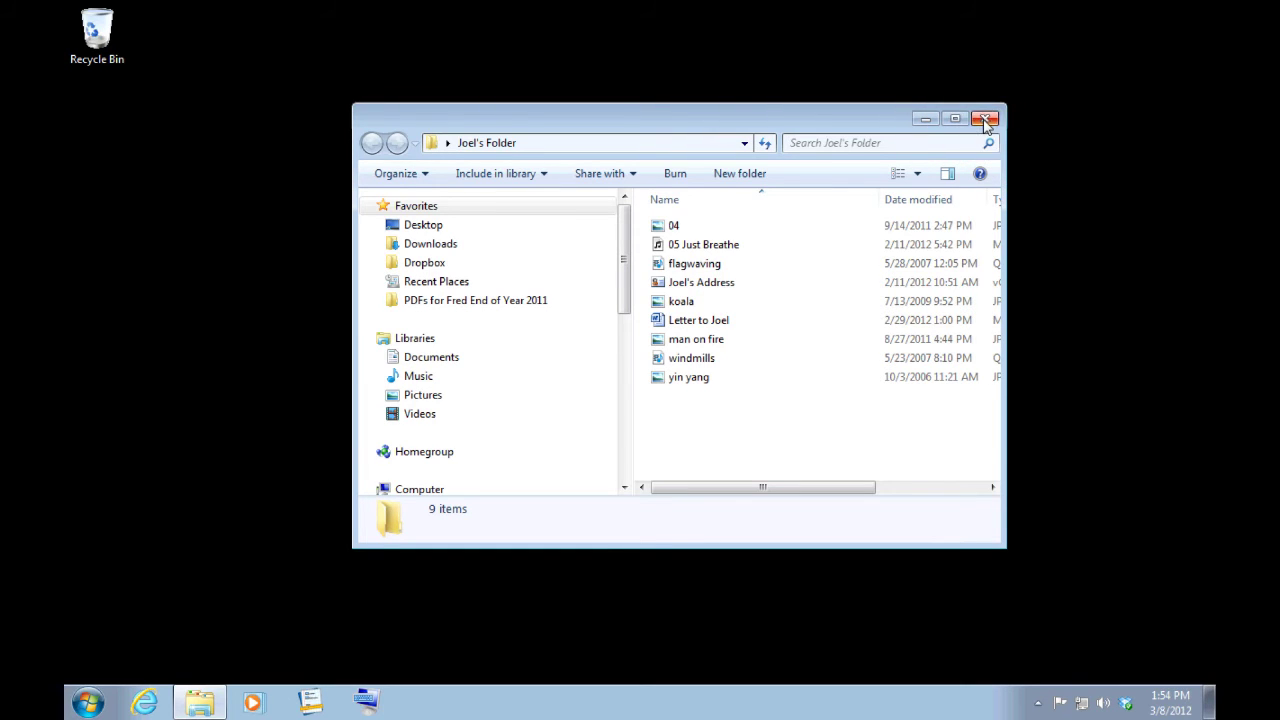
{"action": "left_click", "coordinate": [984, 119]}
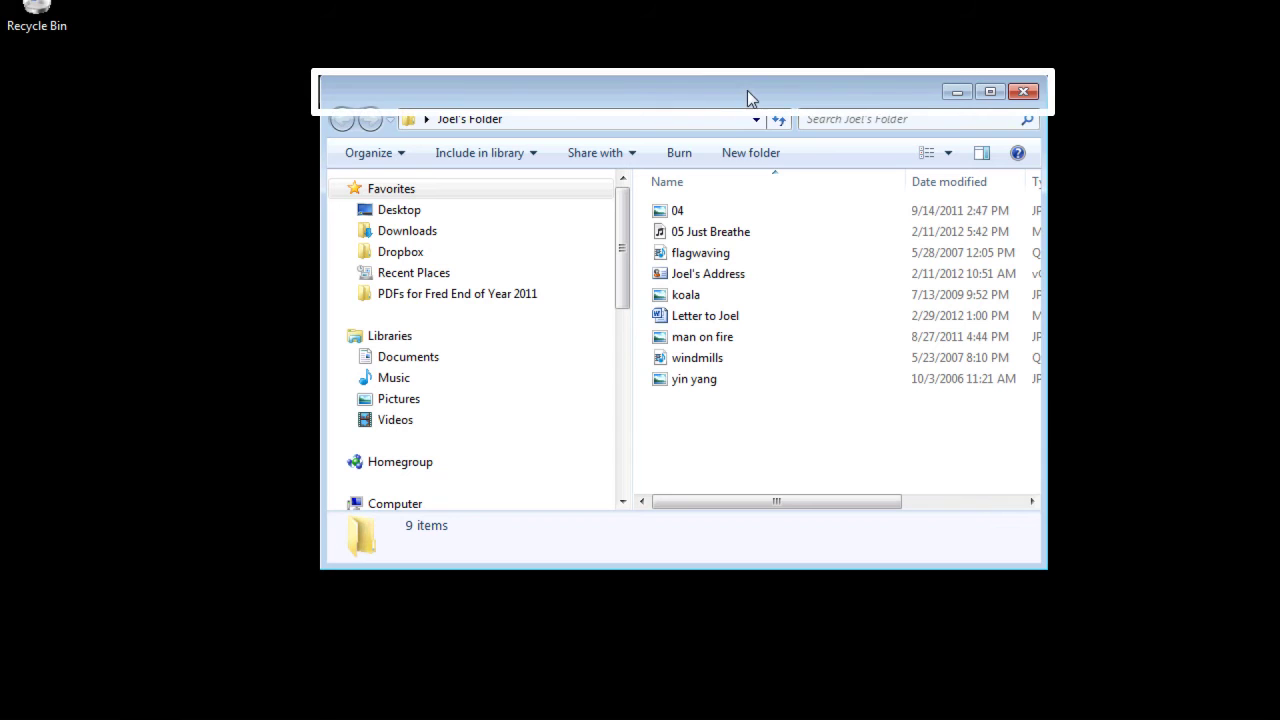
Drag the Joel's Folder window by its title bar toward the middle of the screen.
{"action": "mouse_move", "coordinate": [747, 90]}
{"action": "left_mouse_down"}
{"action": "mouse_move", "coordinate": [718, 195]}
{"action": "mouse_move", "coordinate": [714, 89]}
{"action": "left_mouse_up"}
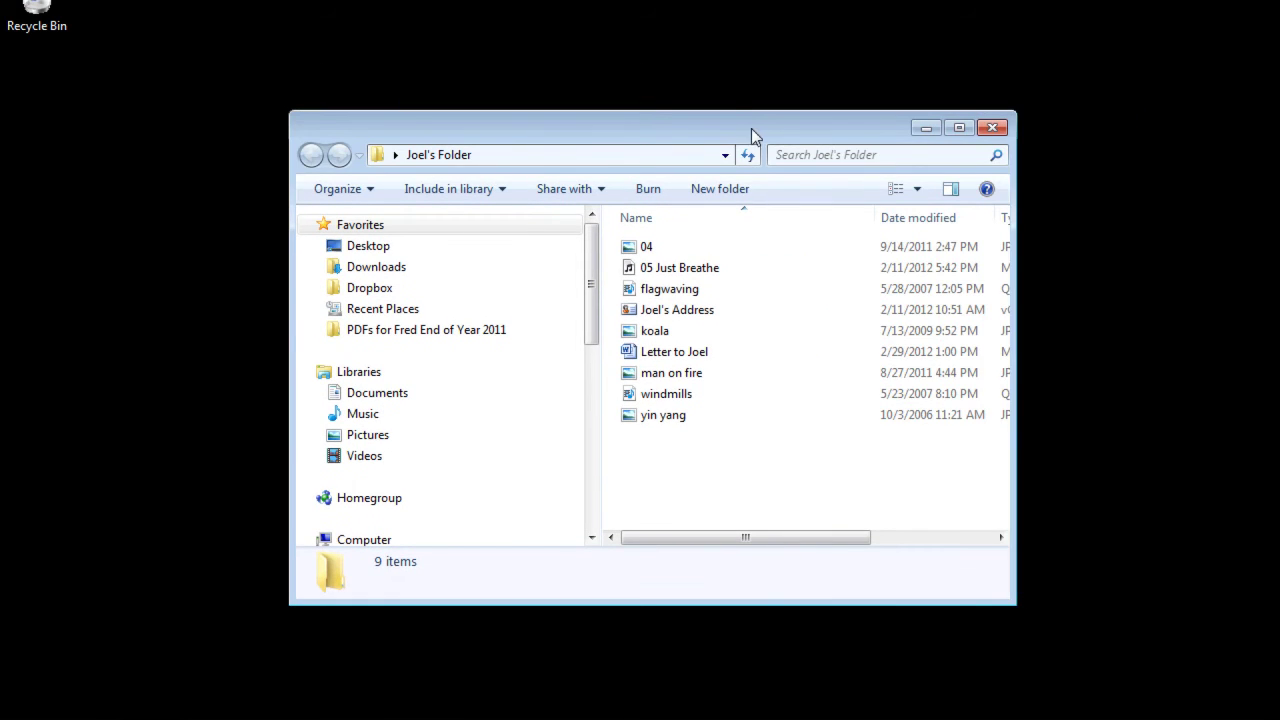
{"action": "left_click_drag", "start_coordinate": [738, 135], "coordinate": [728, 108]}
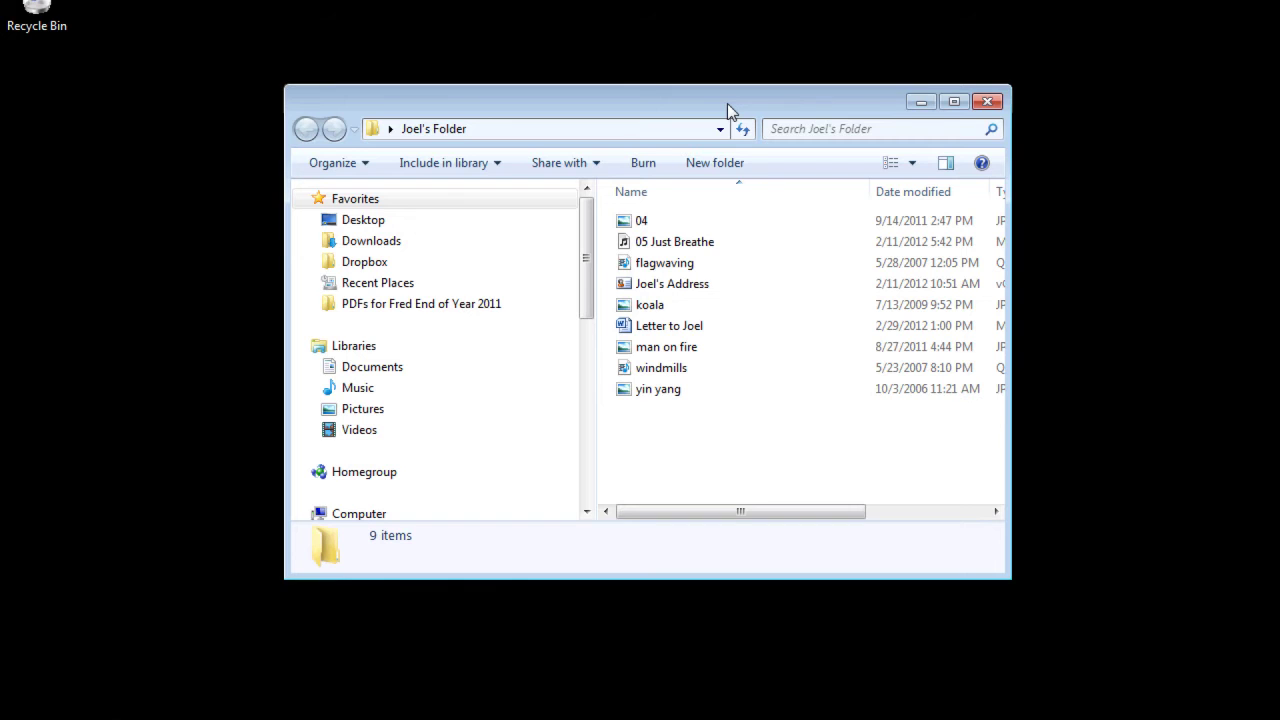
{"action": "left_click_drag", "start_coordinate": [727, 103], "coordinate": [736, 78]}
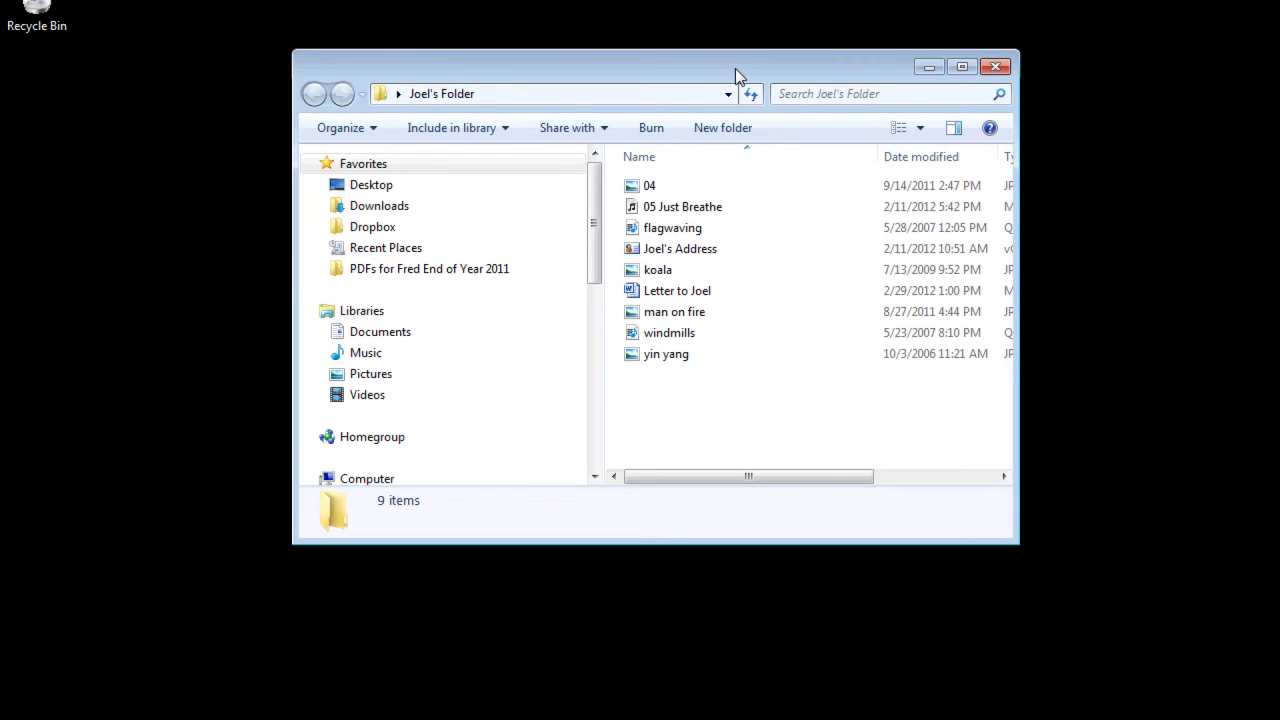
{"action": "left_click_drag", "start_coordinate": [735, 65], "coordinate": [732, 87]}
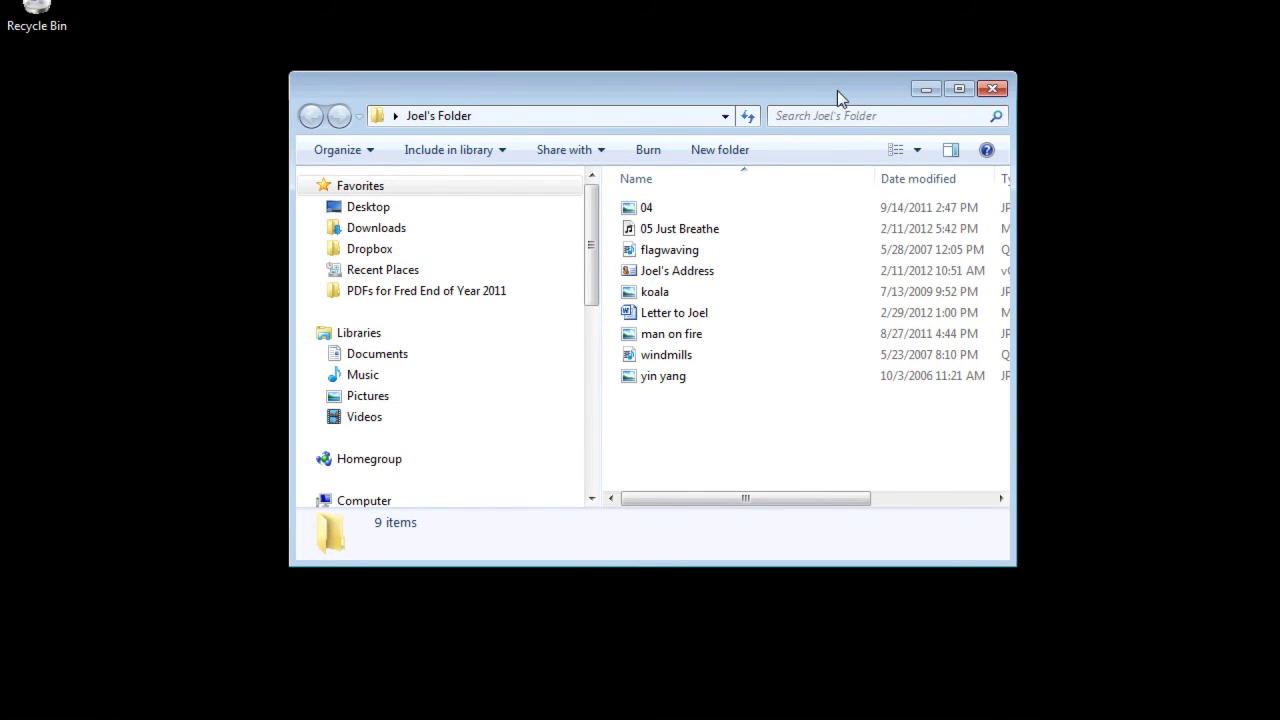
{"action": "left_click_drag", "start_coordinate": [836, 87], "coordinate": [832, 127]}
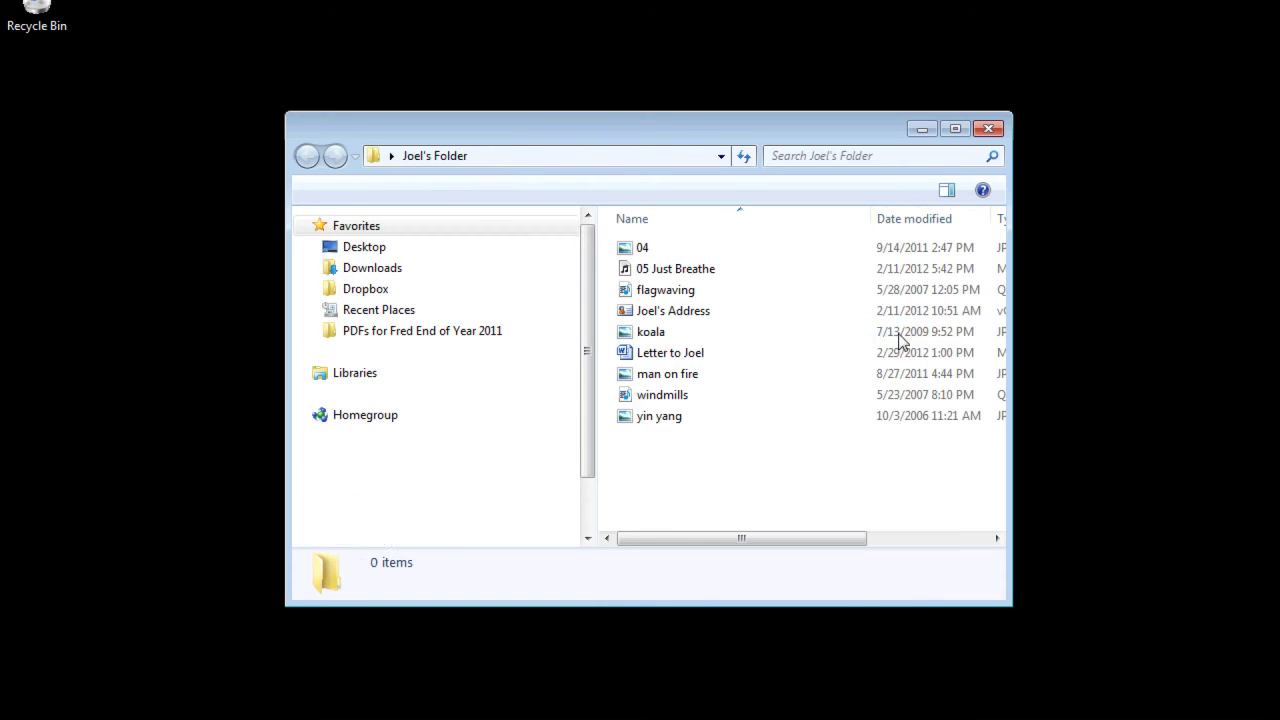
{"action": "left_click", "coordinate": [955, 131]}
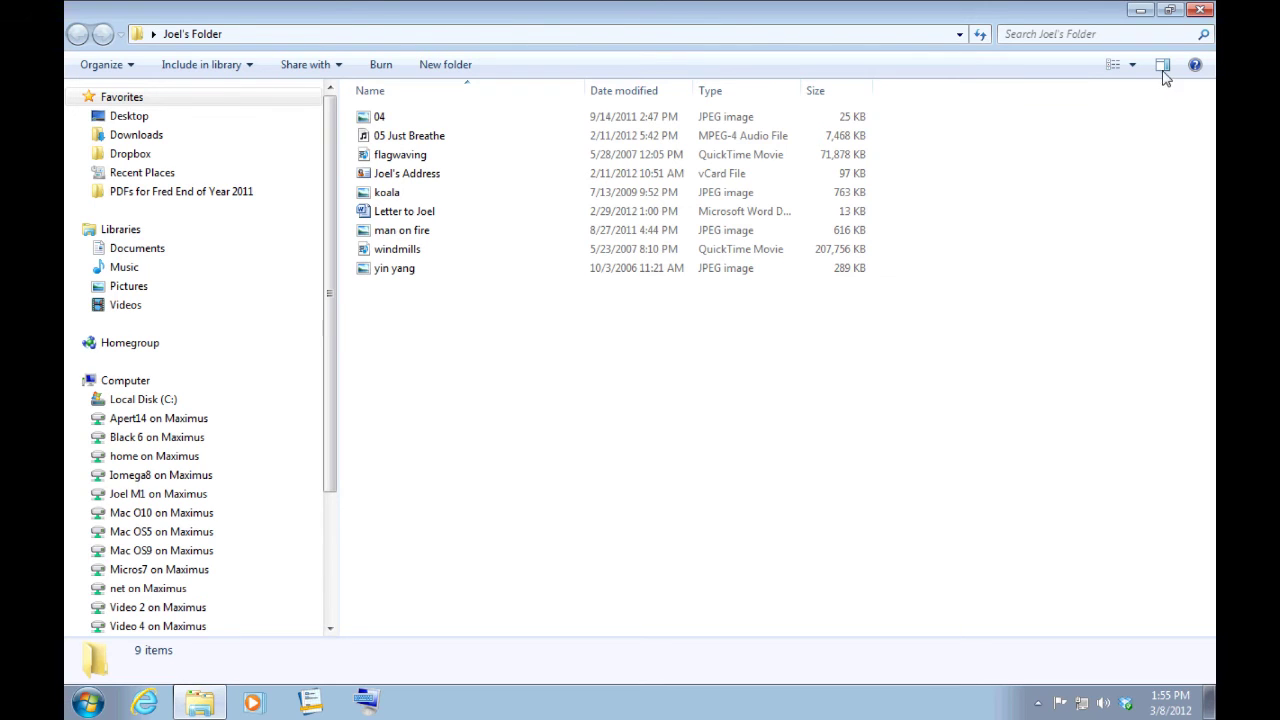
{"action": "left_click", "coordinate": [1170, 12]}
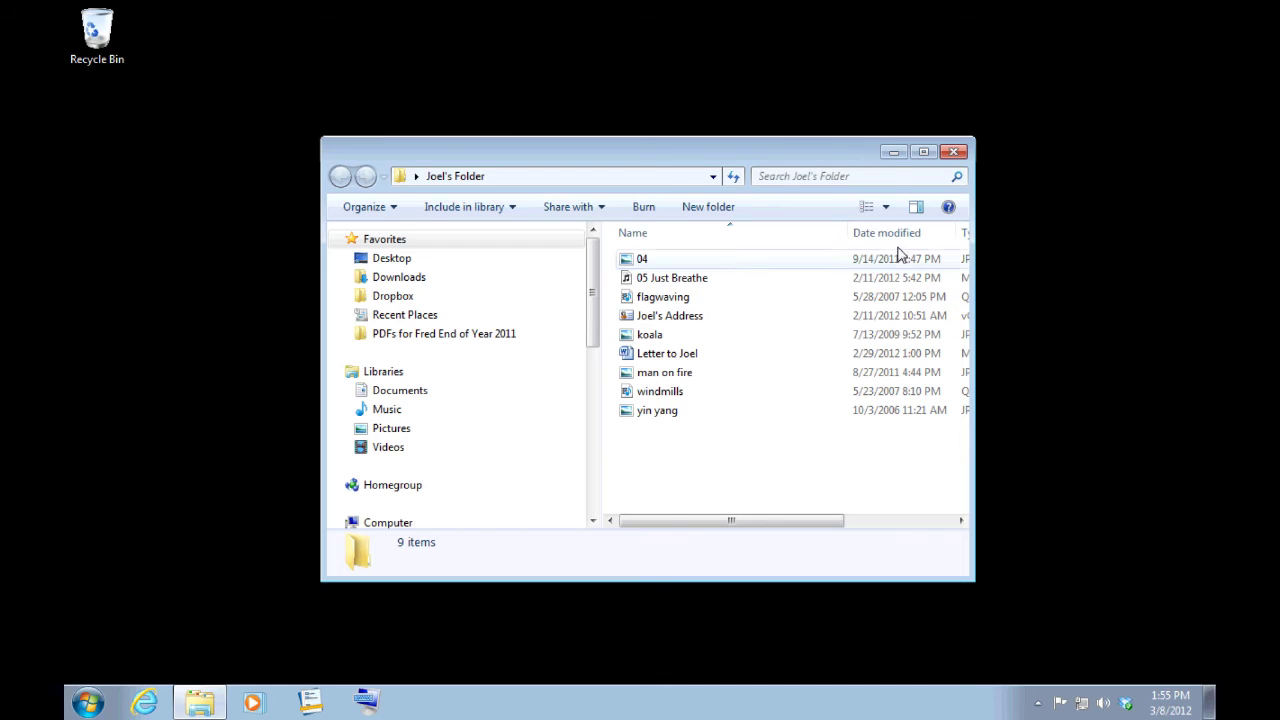
{"action": "left_click", "coordinate": [923, 151]}
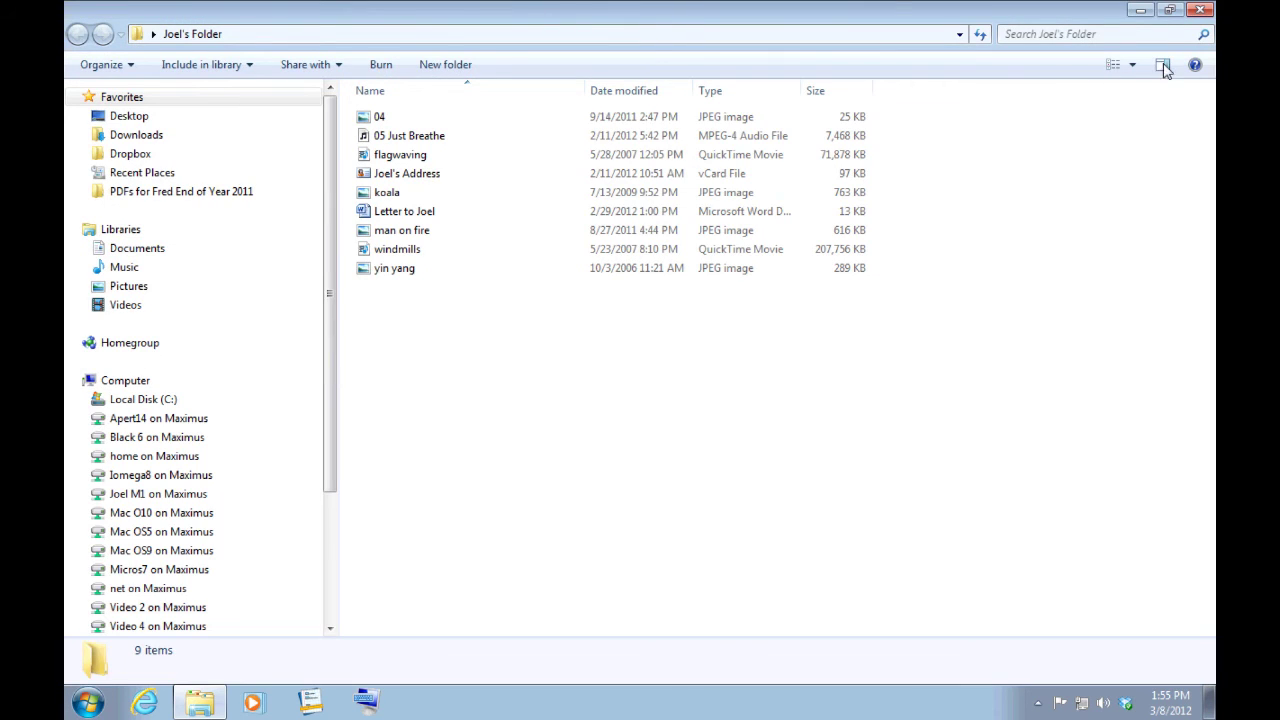
{"action": "left_click", "coordinate": [1170, 12]}
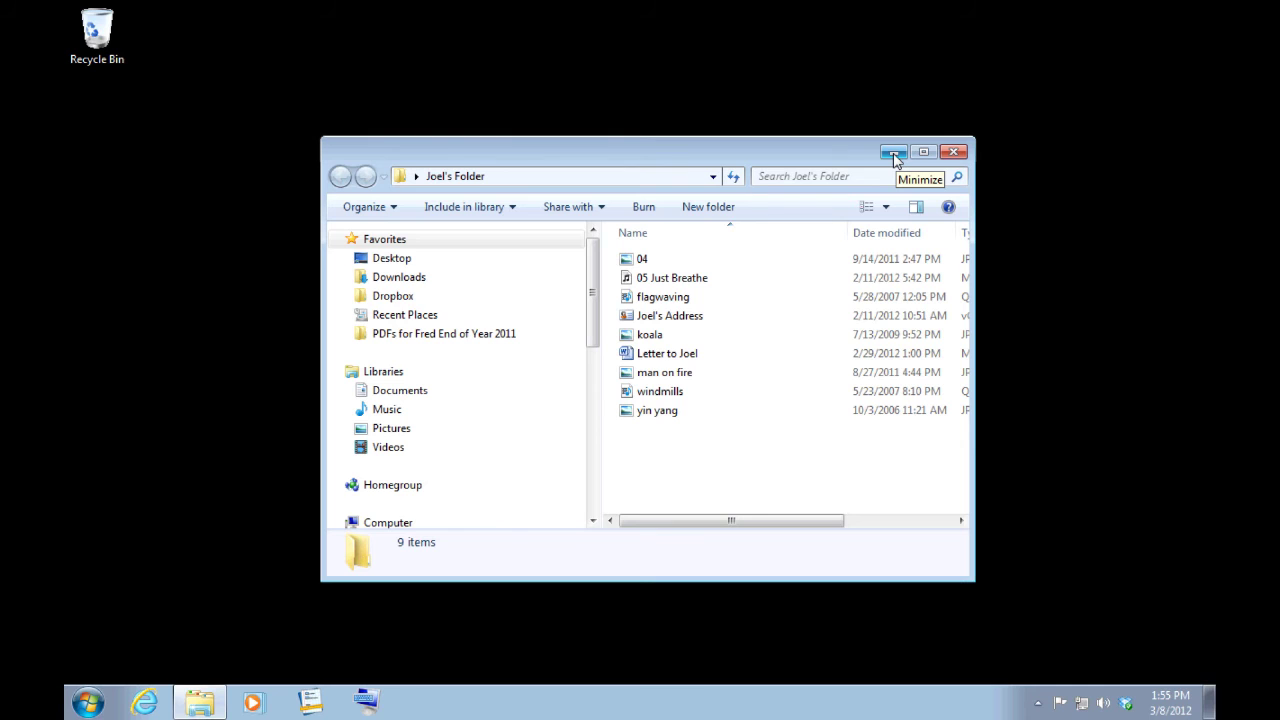
{"action": "left_click", "coordinate": [894, 153]}
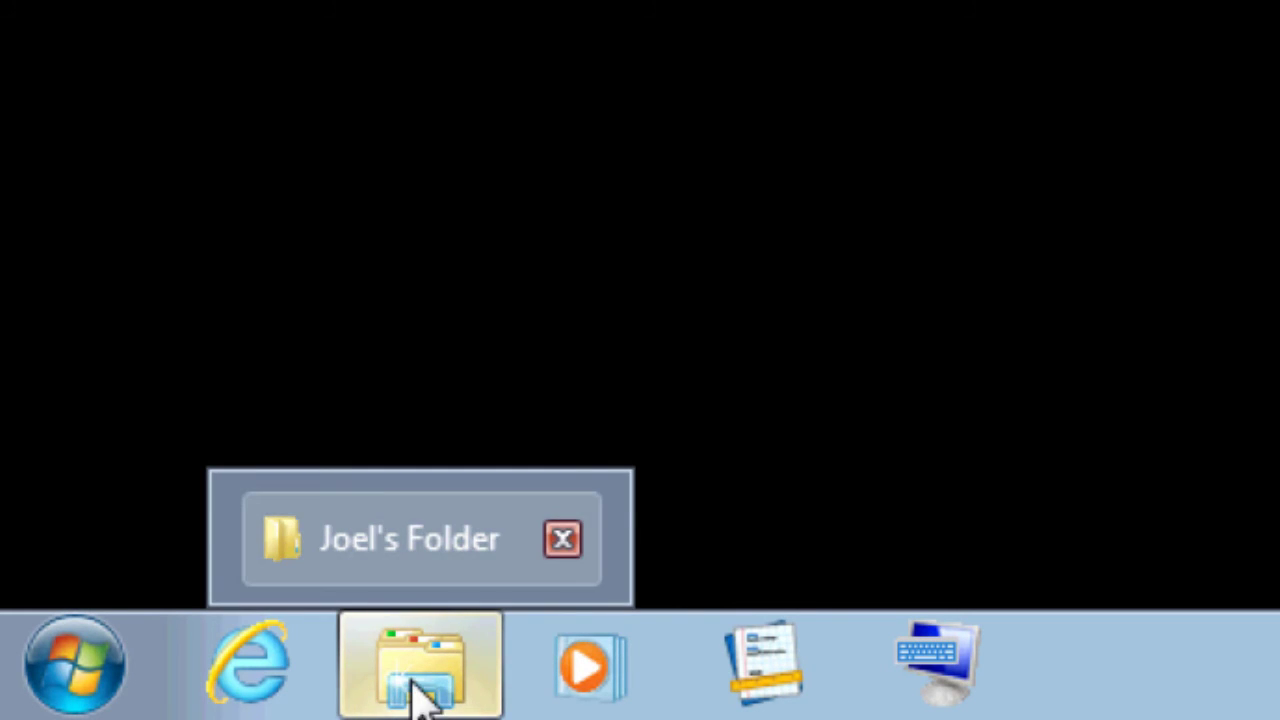
{"action": "left_click", "coordinate": [418, 694]}
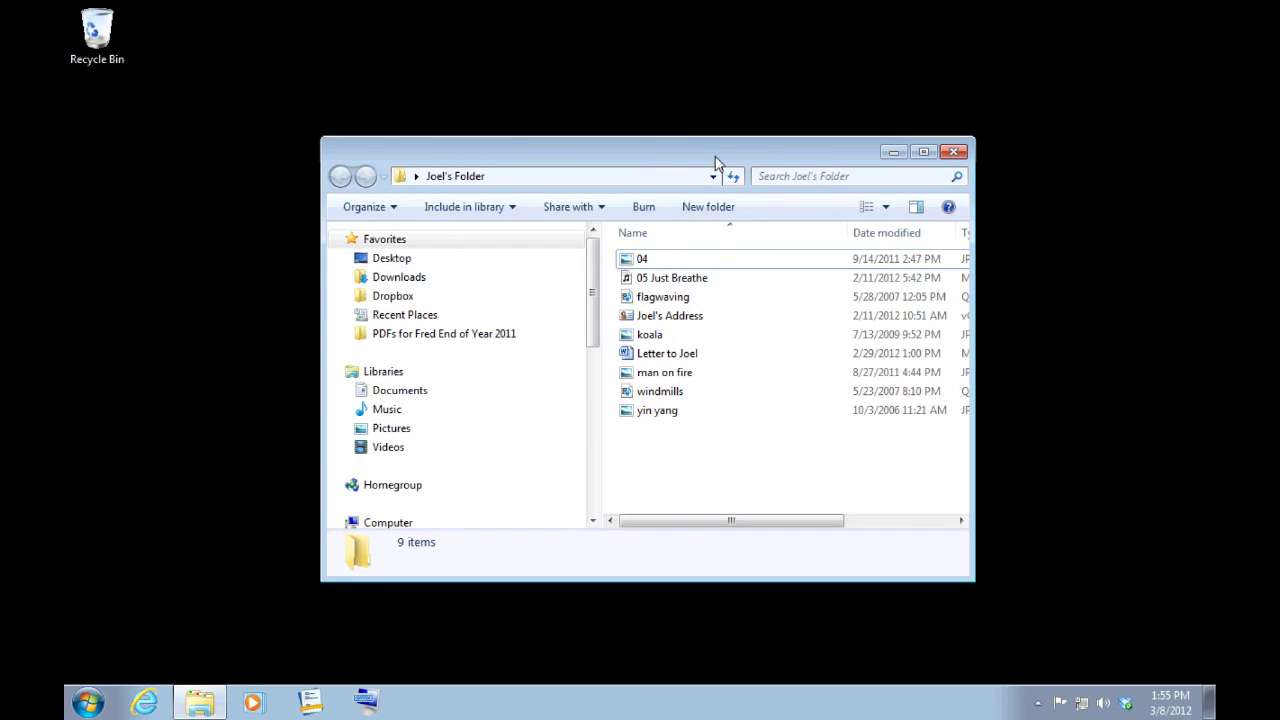
{"action": "left_click_drag", "start_coordinate": [718, 151], "coordinate": [734, 139]}
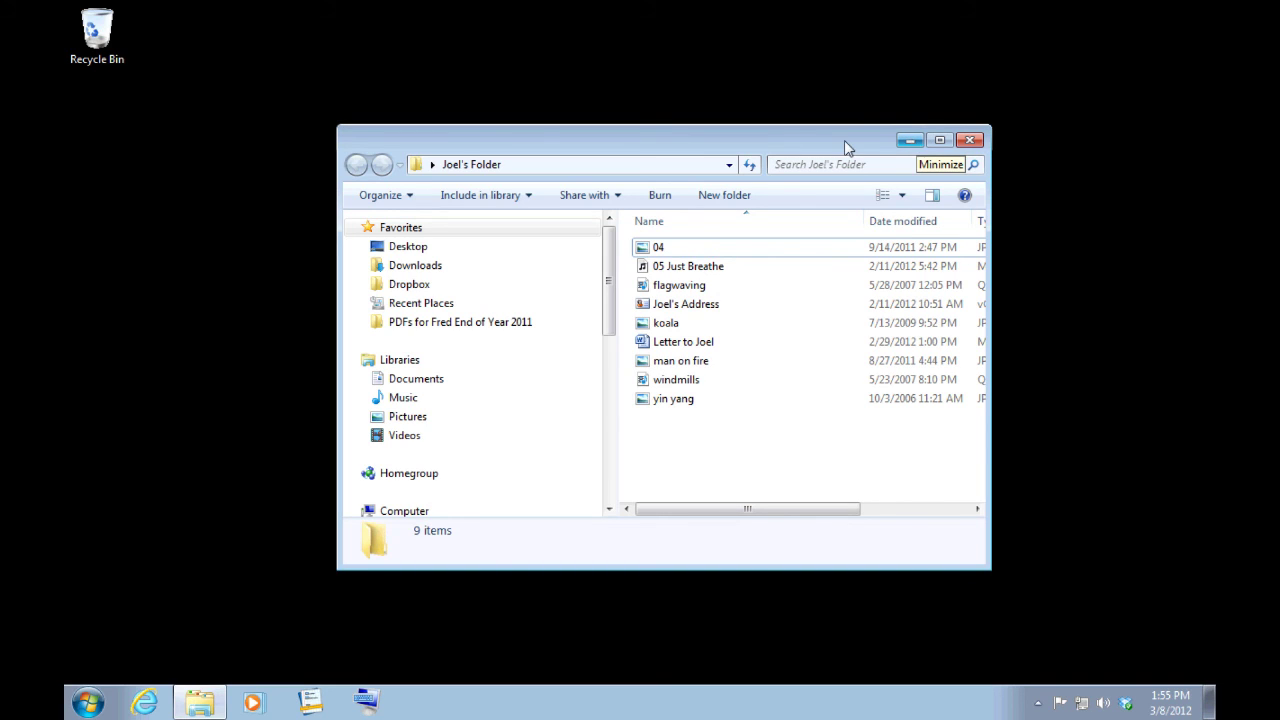
Close the Joel's Folder Explorer window with its red X button.
{"action": "left_click", "coordinate": [969, 139]}
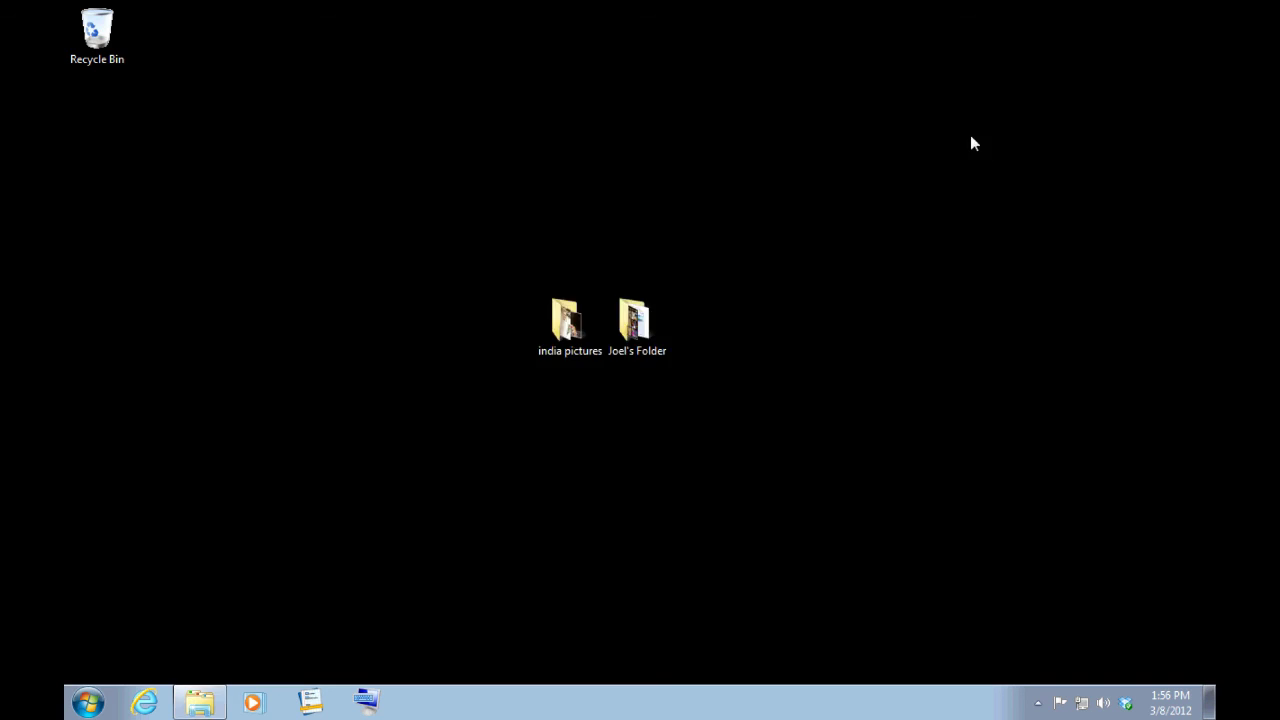